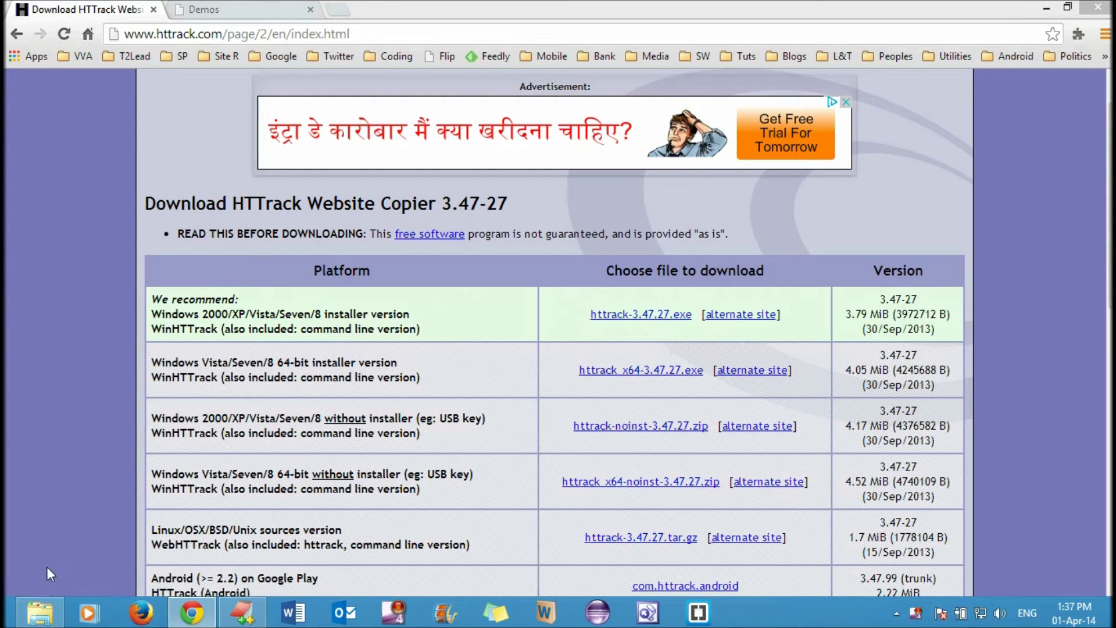
Launch the httrack-3.47.27.exe installer from F: and accept the license agreement
{"action": "left_click", "coordinate": [46, 615]}
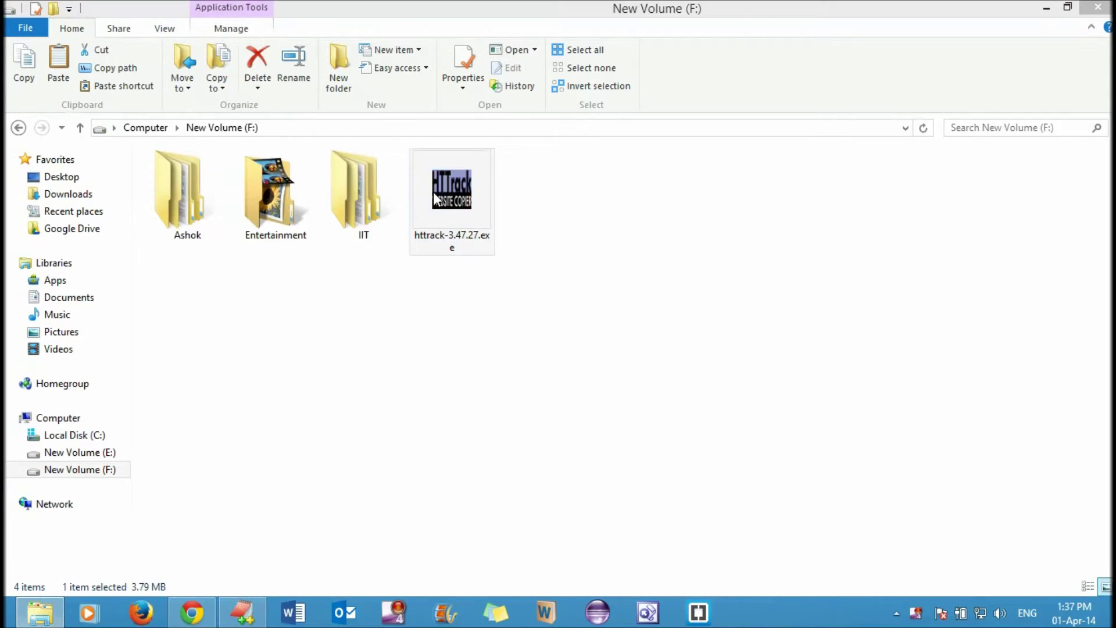
{"action": "left_click", "coordinate": [601, 324]}
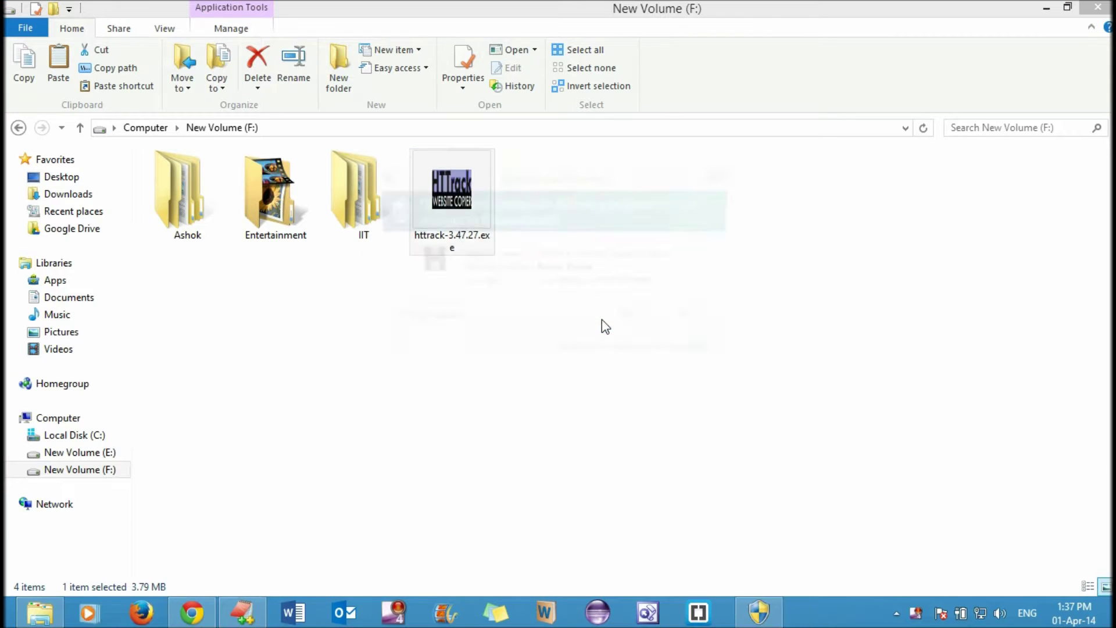
{"action": "left_click", "coordinate": [630, 321]}
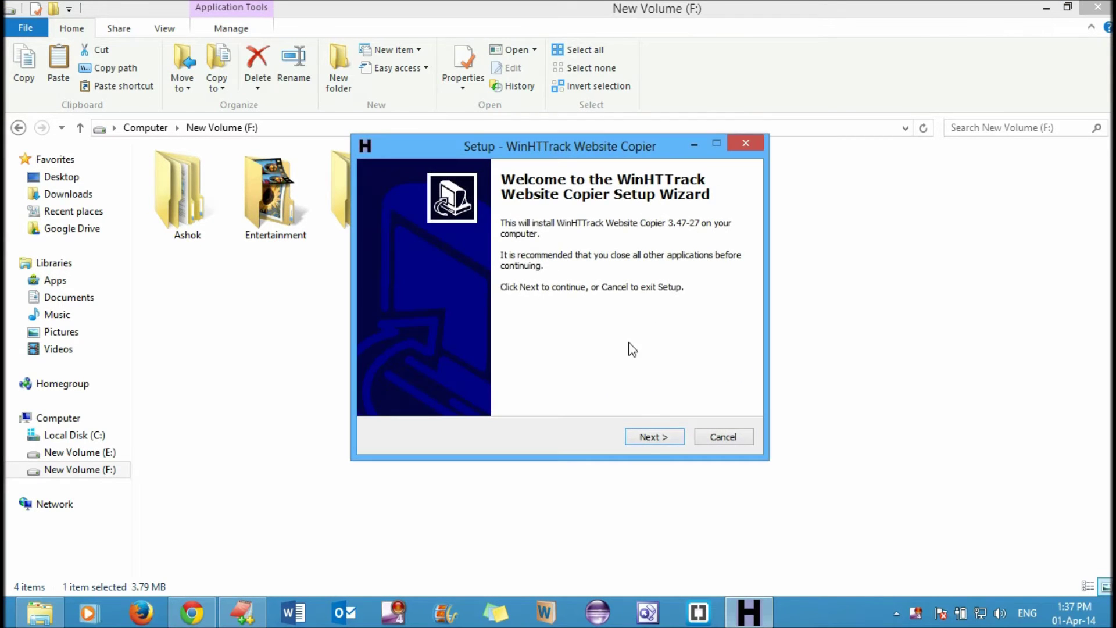
{"action": "left_click", "coordinate": [646, 438]}
{"action": "left_click", "coordinate": [454, 389]}
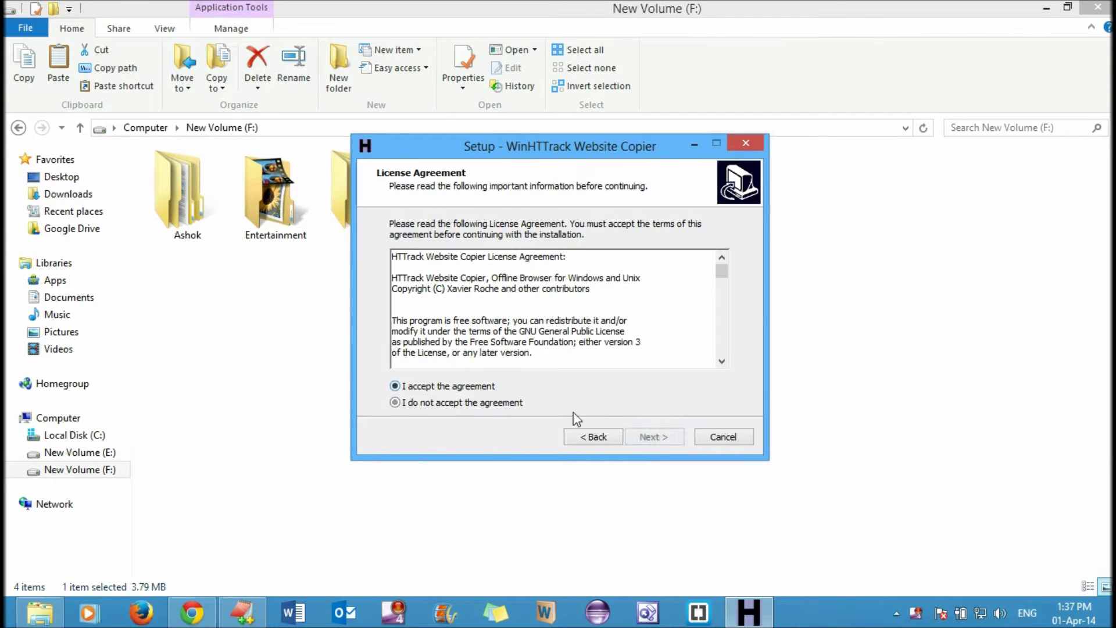
{"action": "left_click", "coordinate": [650, 440]}
Install WinHTTrack with default location, Start Menu folder and tasks, then launch it
{"action": "left_click", "coordinate": [650, 440]}
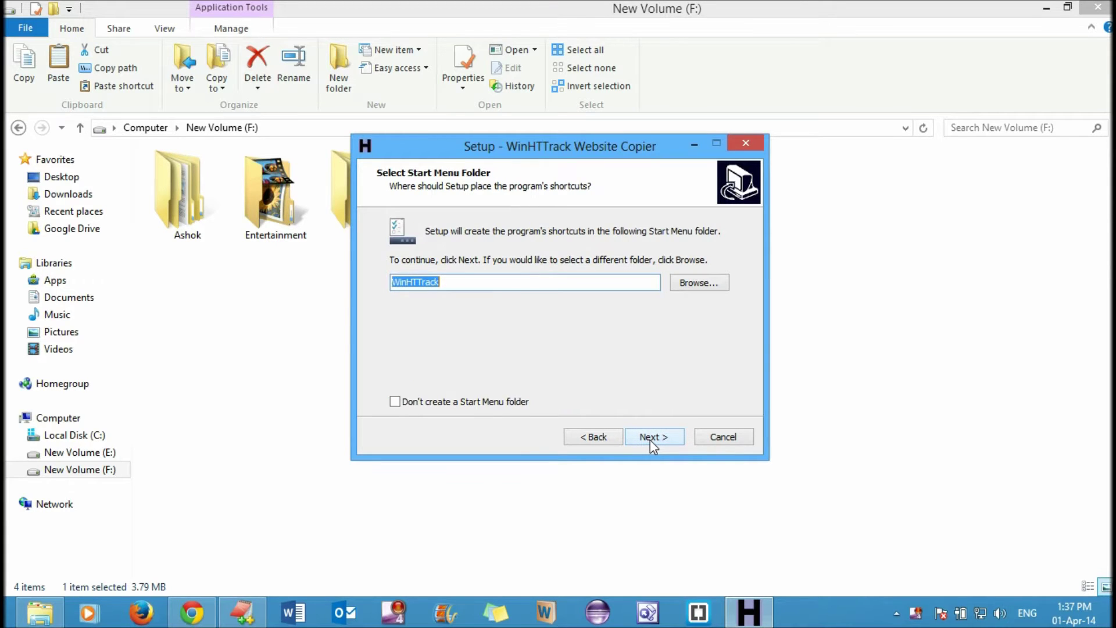
{"action": "left_click", "coordinate": [649, 440]}
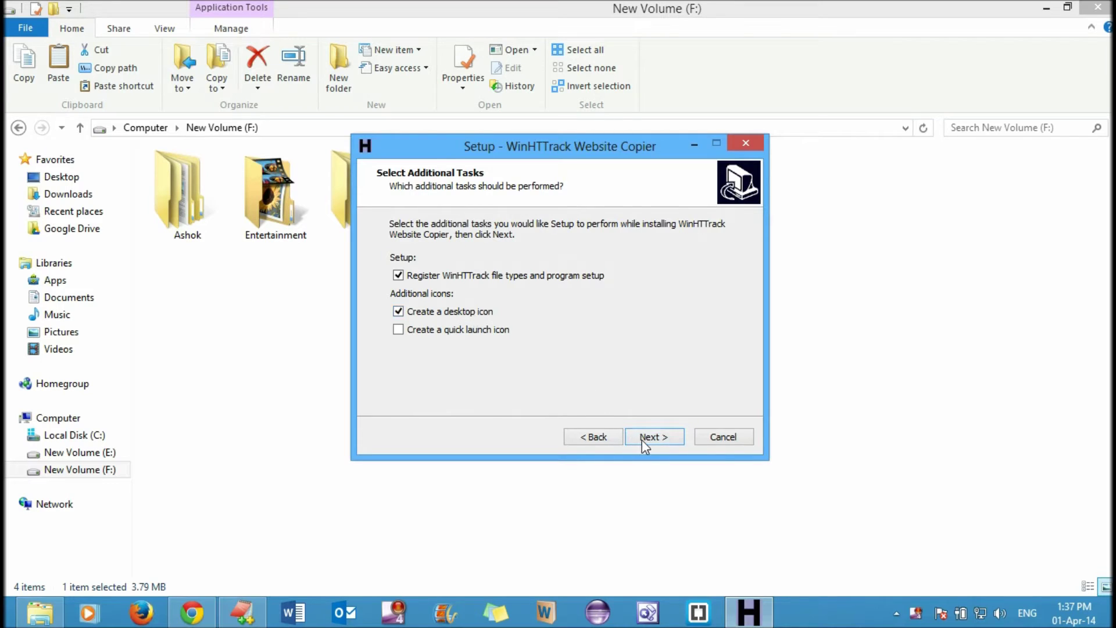
{"action": "left_click", "coordinate": [642, 439]}
{"action": "left_click", "coordinate": [642, 440]}
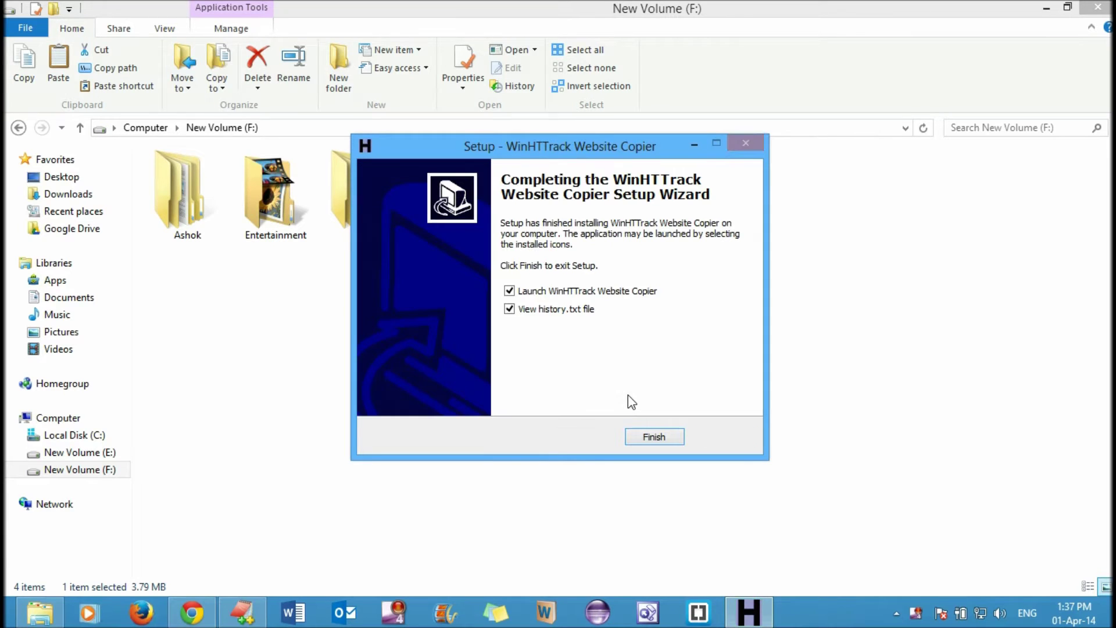
{"action": "left_click", "coordinate": [513, 307]}
{"action": "left_click", "coordinate": [648, 438]}
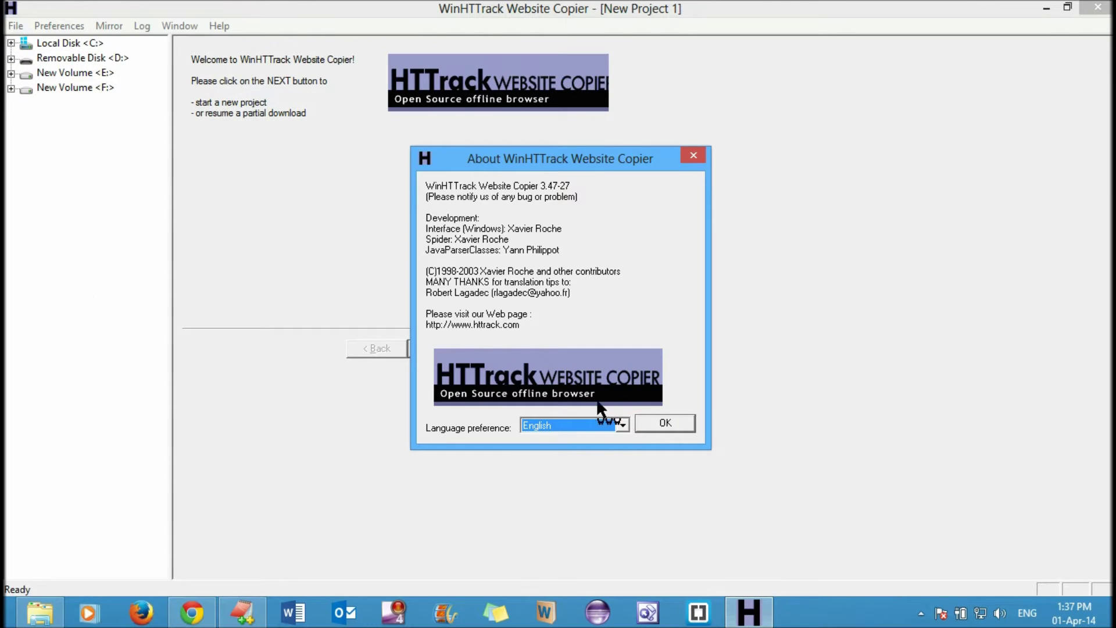
Dismiss the About box, check the demos.t2lead.in address in Chrome, and start a new project
{"action": "left_click", "coordinate": [661, 422]}
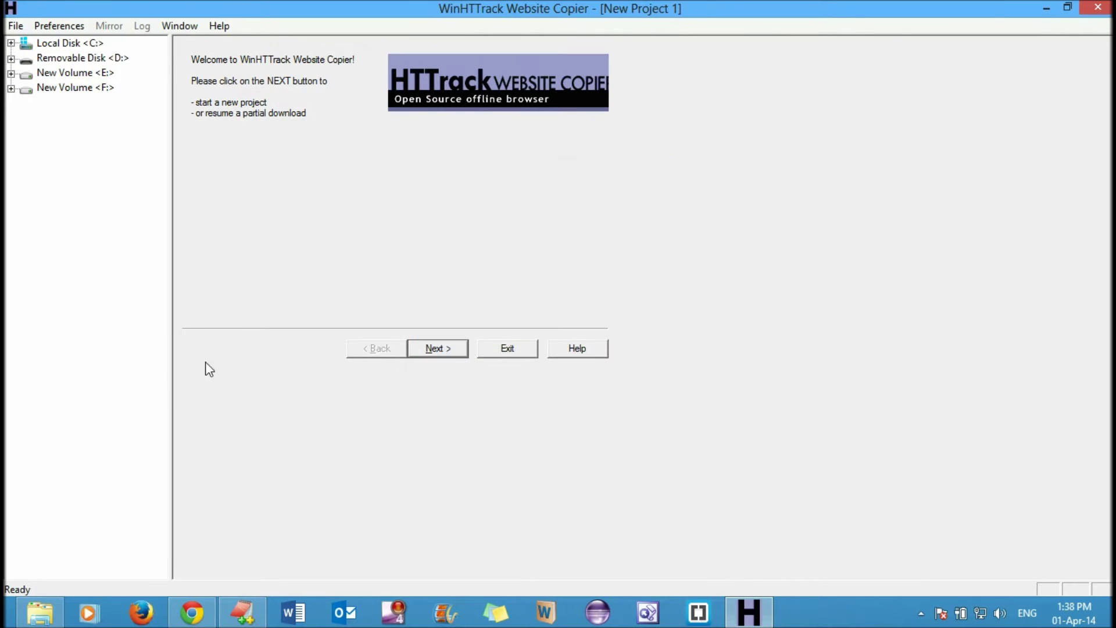
{"action": "left_click", "coordinate": [190, 615]}
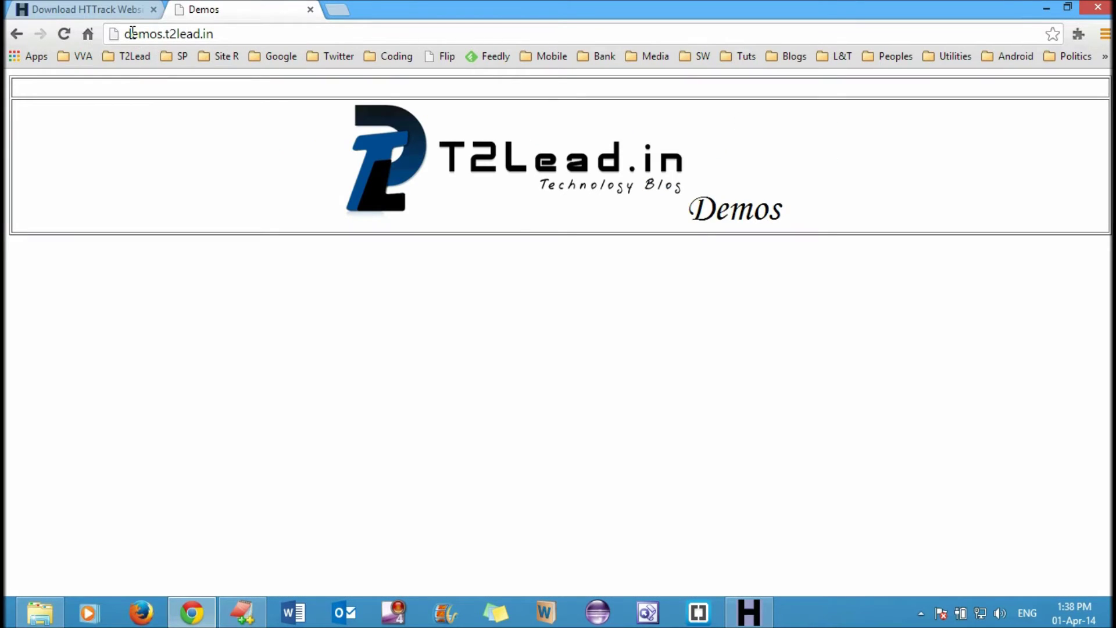
{"action": "left_click", "coordinate": [131, 33]}
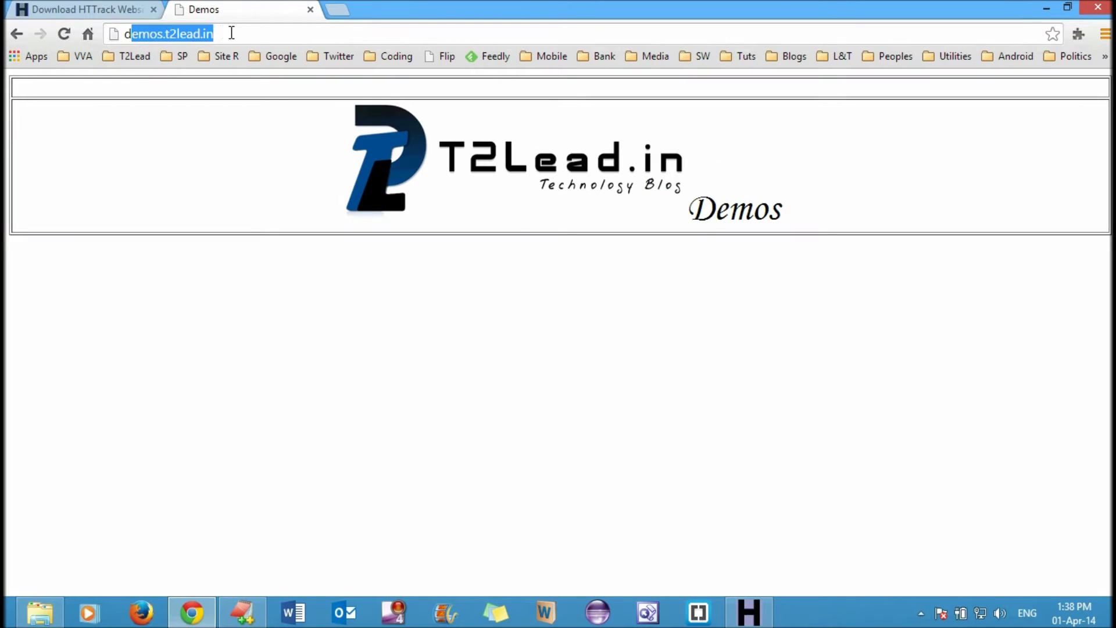
{"action": "left_click", "coordinate": [225, 33]}
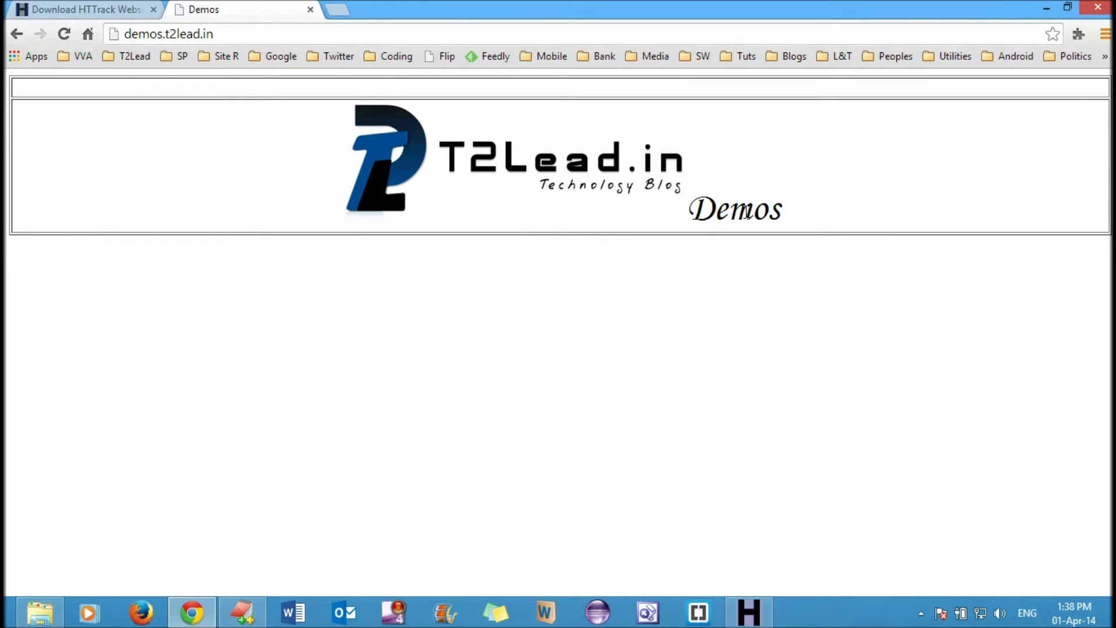
{"action": "key", "text": "alt+Tab"}
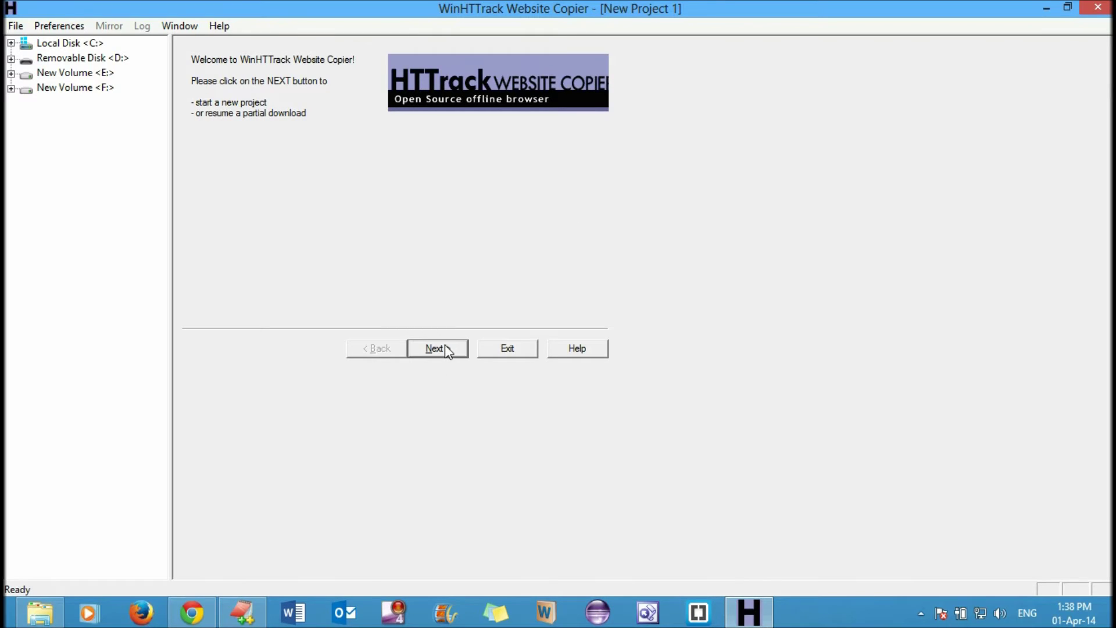
{"action": "left_click", "coordinate": [445, 346]}
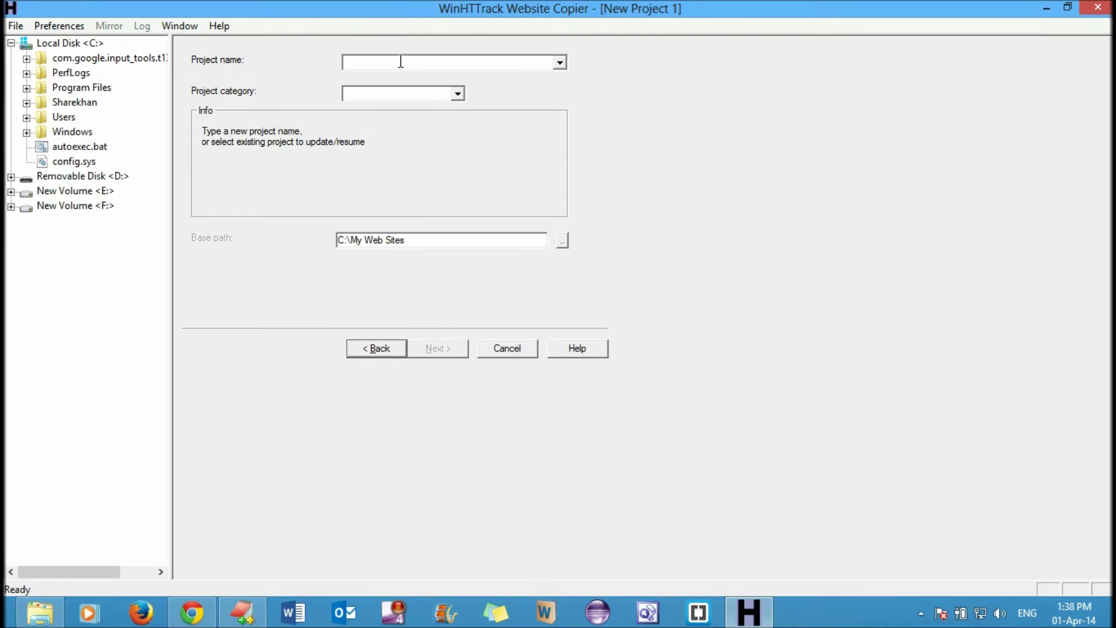
{"action": "type", "text": "T2Lead Demos"}
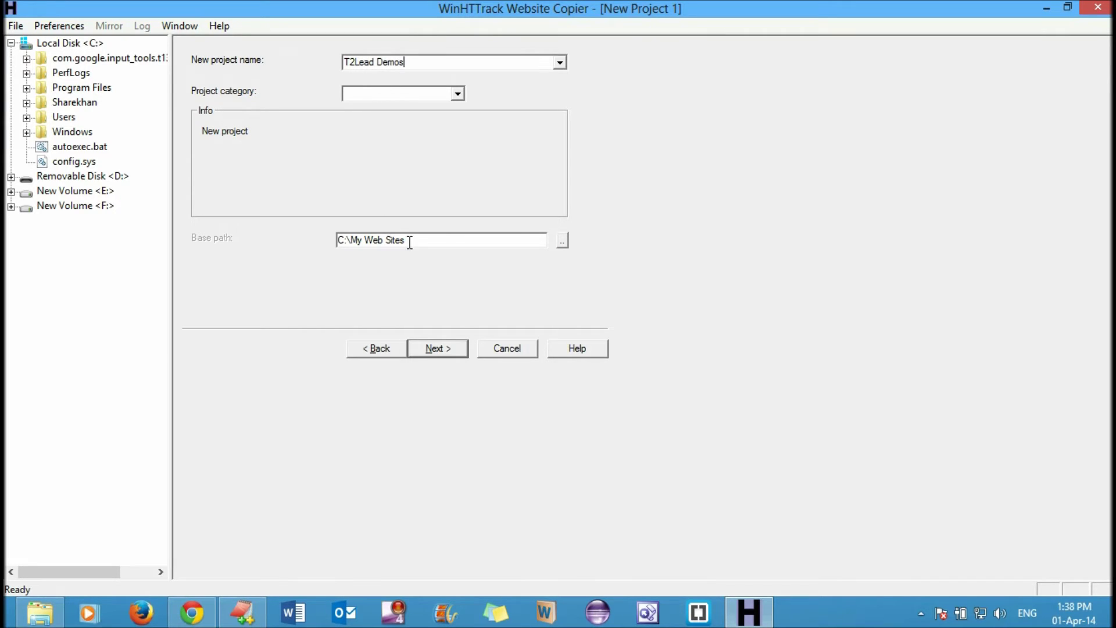
Name the project 'T2Lead Demos' with base path F:\T2LeadDemos and continue
{"action": "left_click", "coordinate": [562, 243]}
{"action": "left_click", "coordinate": [521, 345]}
{"action": "left_click", "coordinate": [468, 346]}
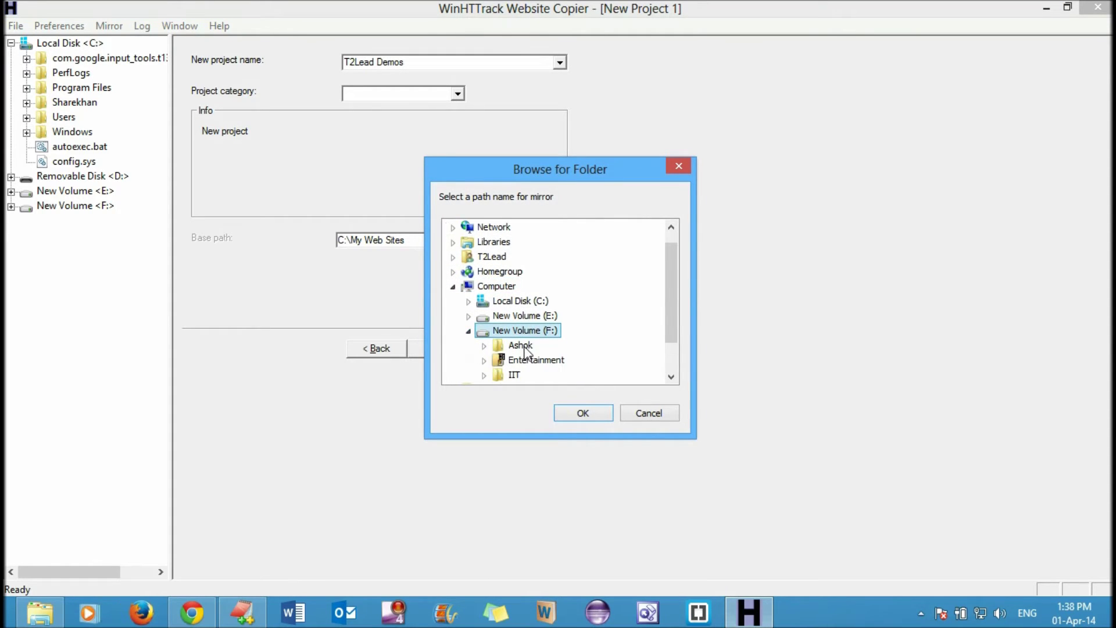
{"action": "left_click", "coordinate": [579, 413]}
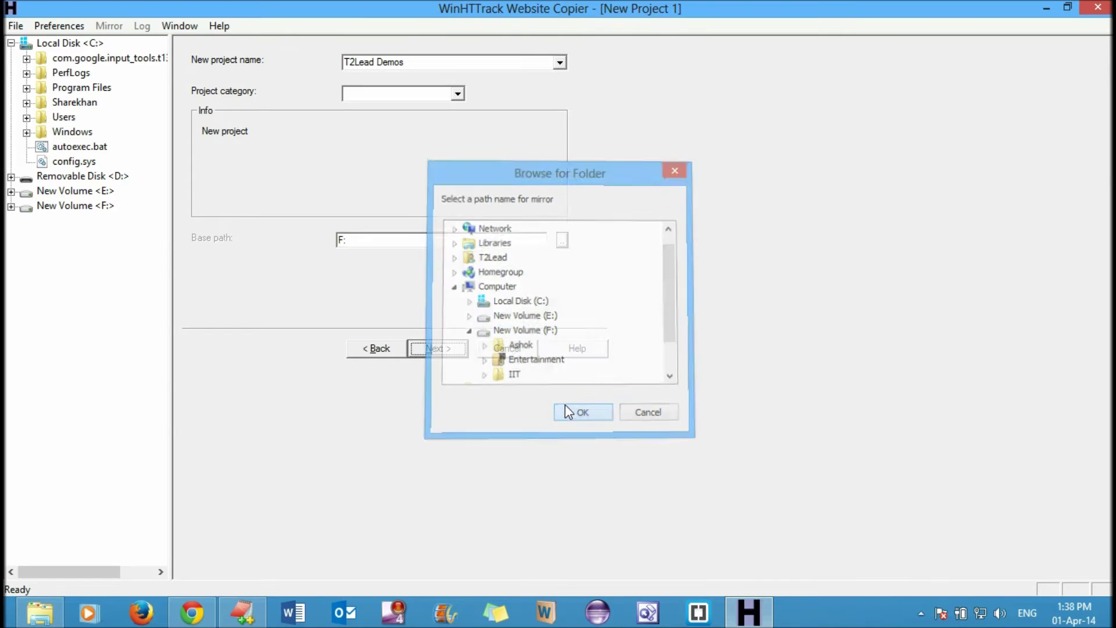
{"action": "left_click", "coordinate": [384, 240]}
{"action": "type", "text": "\\T2LeadDemos"}
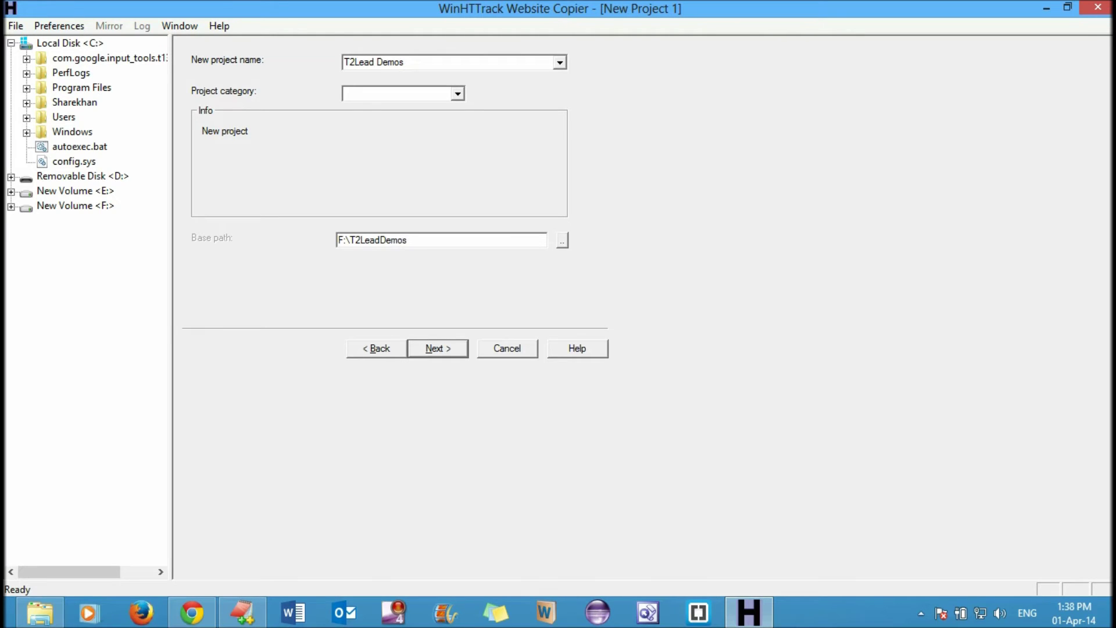
{"action": "left_click", "coordinate": [424, 348]}
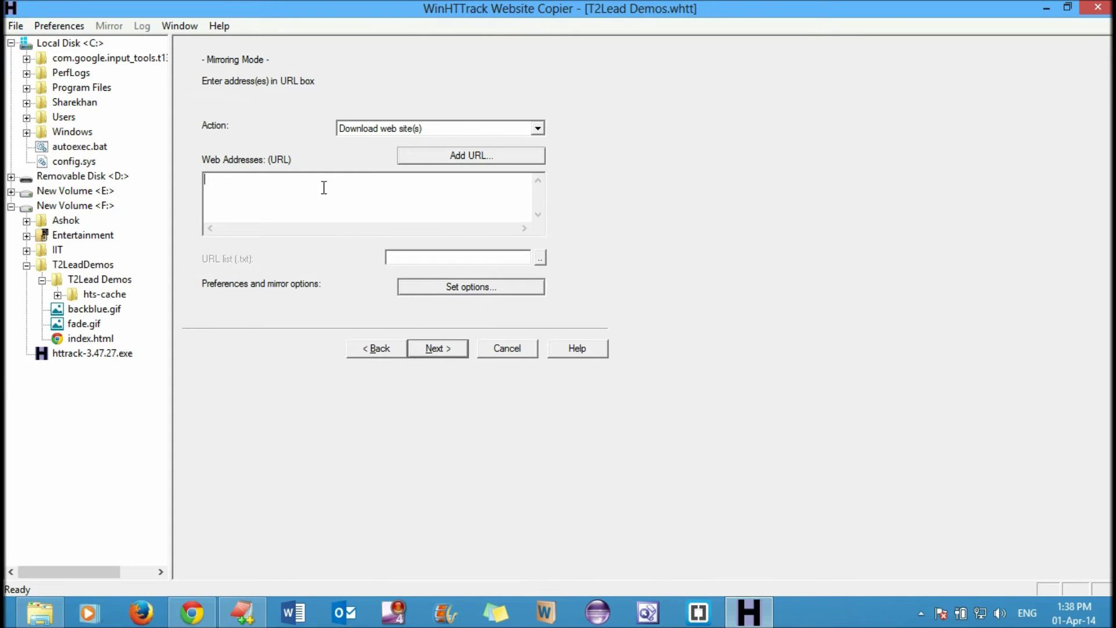
{"action": "left_click", "coordinate": [200, 611]}
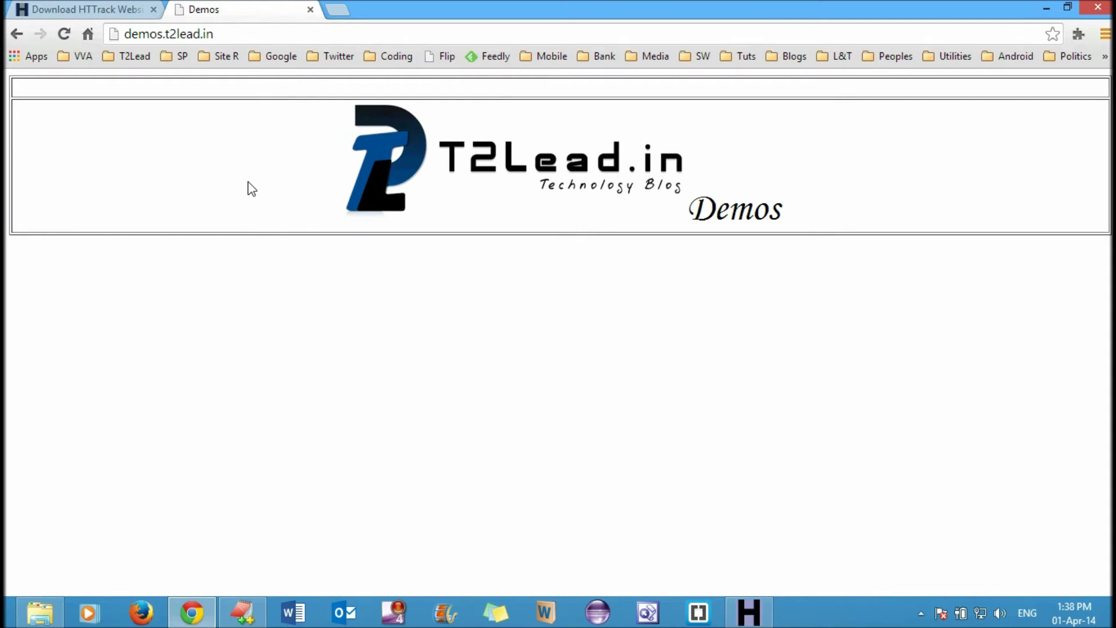
{"action": "key", "text": "ctrl+l"}
{"action": "key", "text": "alt+Tab"}
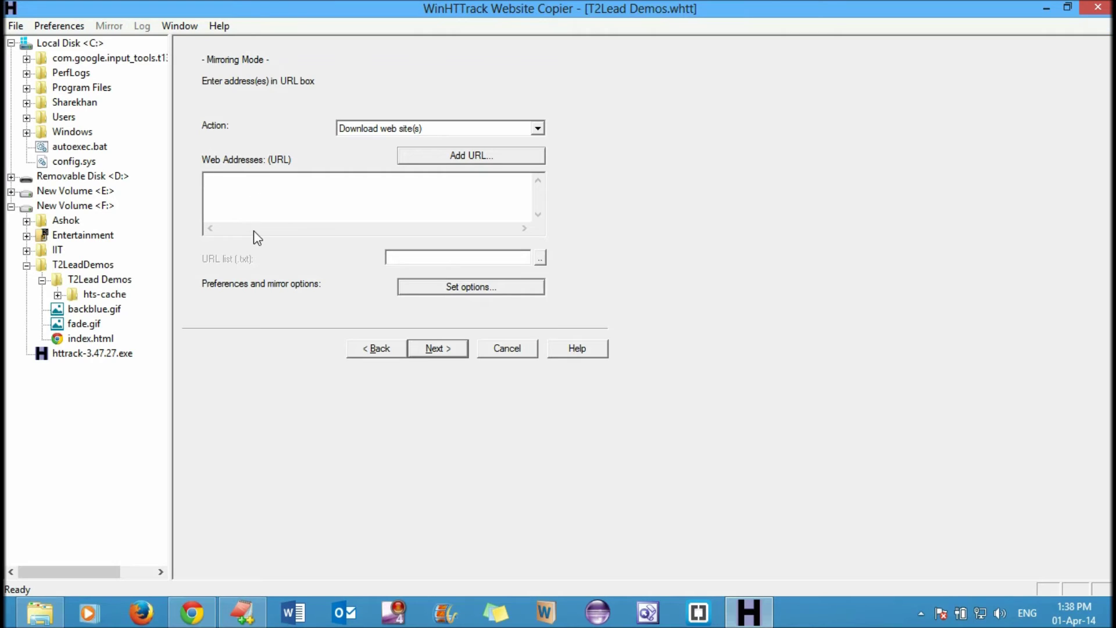
{"action": "type", "text": "http://demos.t2lead.in/"}
{"action": "left_click", "coordinate": [538, 128]}
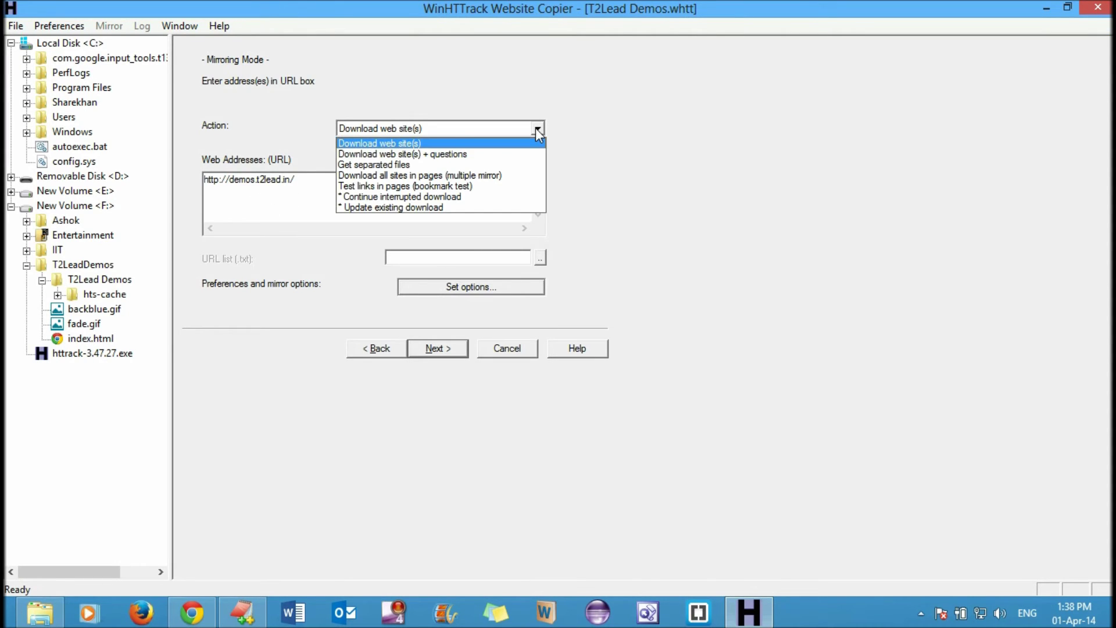
{"action": "left_click", "coordinate": [471, 144]}
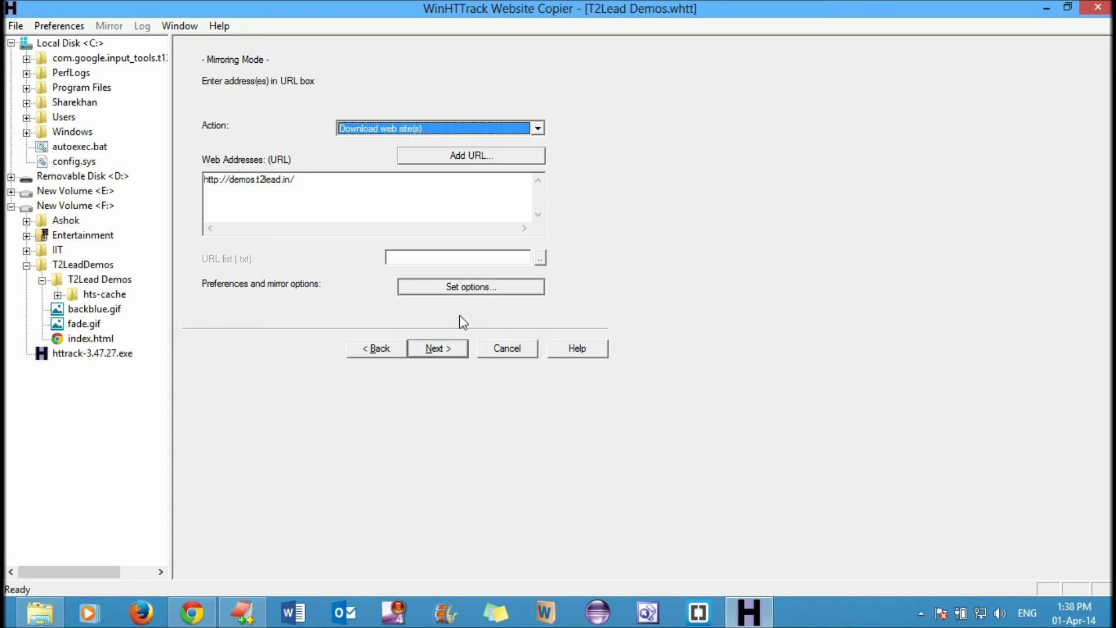
{"action": "left_click", "coordinate": [441, 348]}
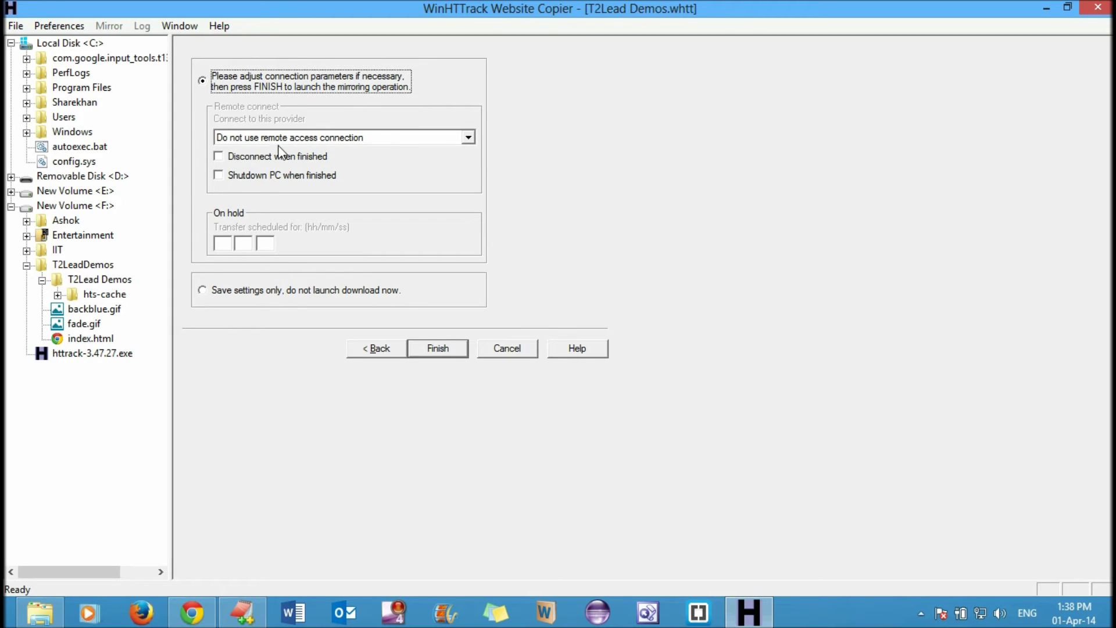
Choose 'Do not connect to a provider (already connected)', run the mirror, and close it when done
{"action": "left_click", "coordinate": [469, 137]}
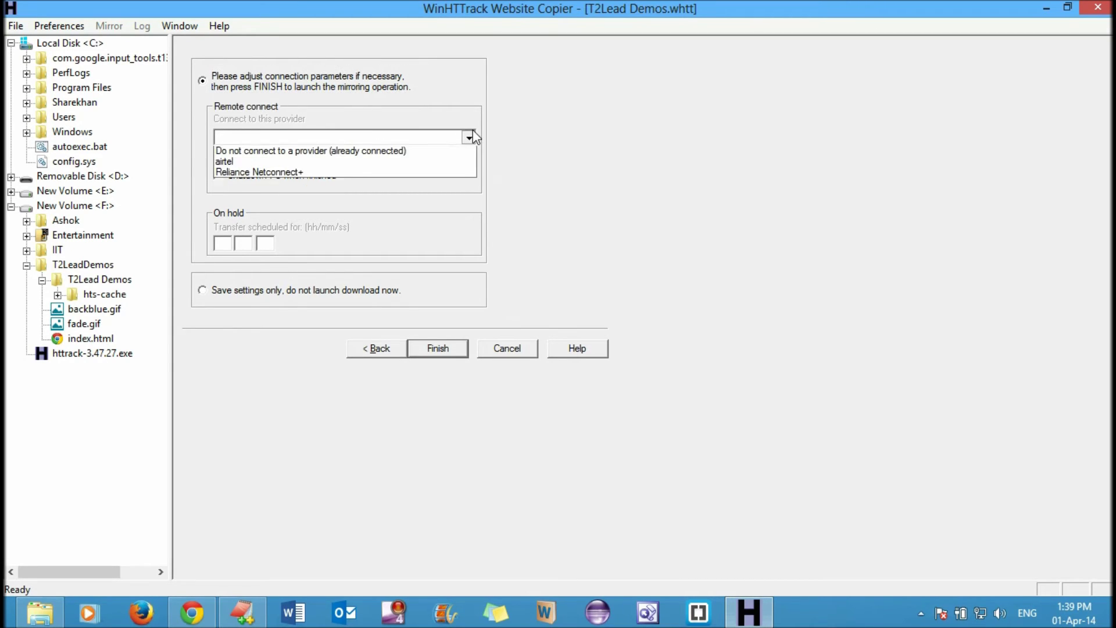
{"action": "left_click", "coordinate": [426, 152]}
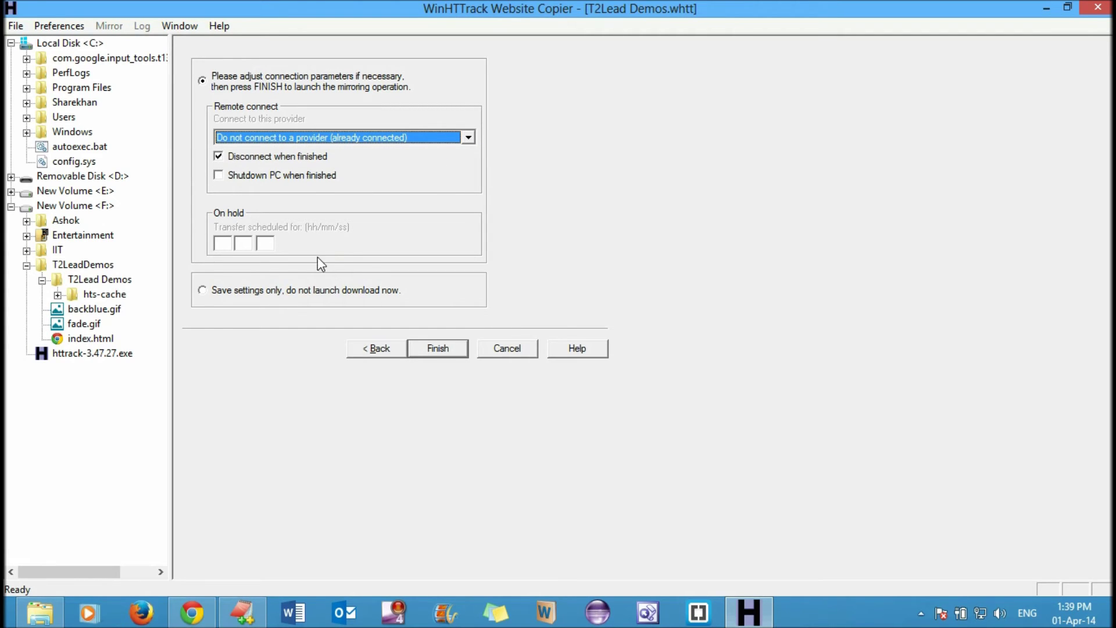
{"action": "left_click", "coordinate": [447, 352]}
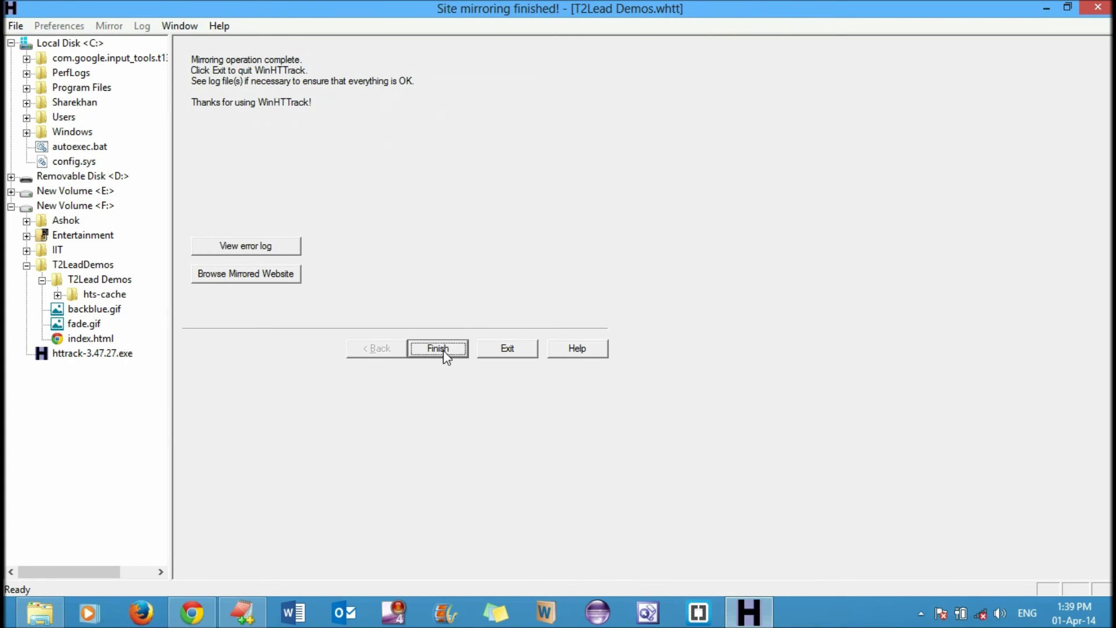
{"action": "left_click", "coordinate": [443, 350]}
Exit WinHTTrack and open the T2LeadDemos folder on drive F:
{"action": "left_click", "coordinate": [503, 350]}
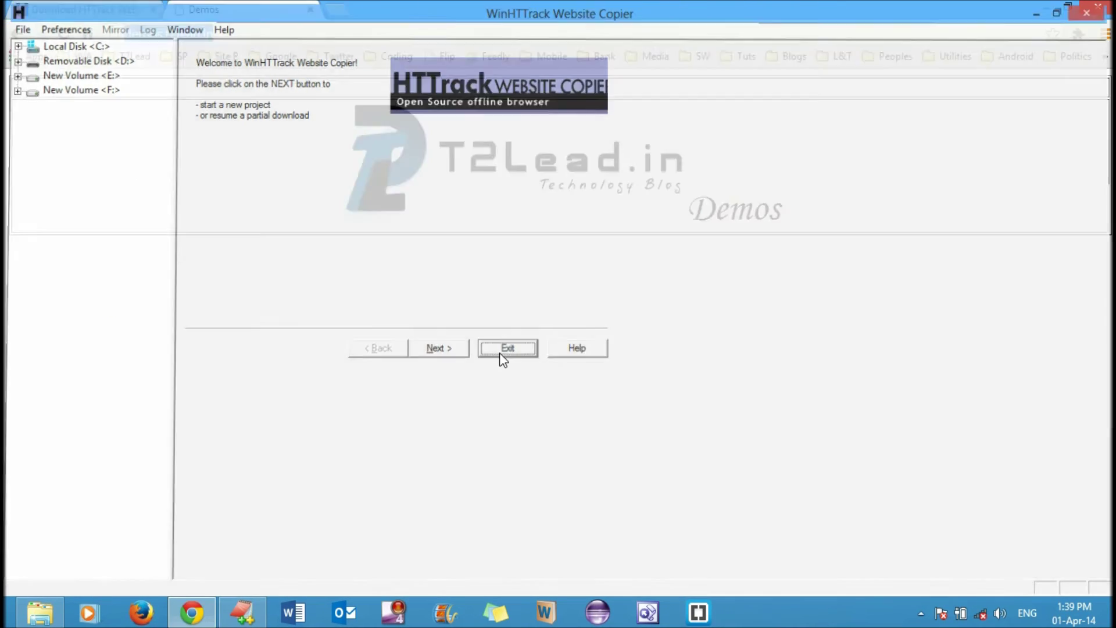
{"action": "left_click", "coordinate": [39, 610]}
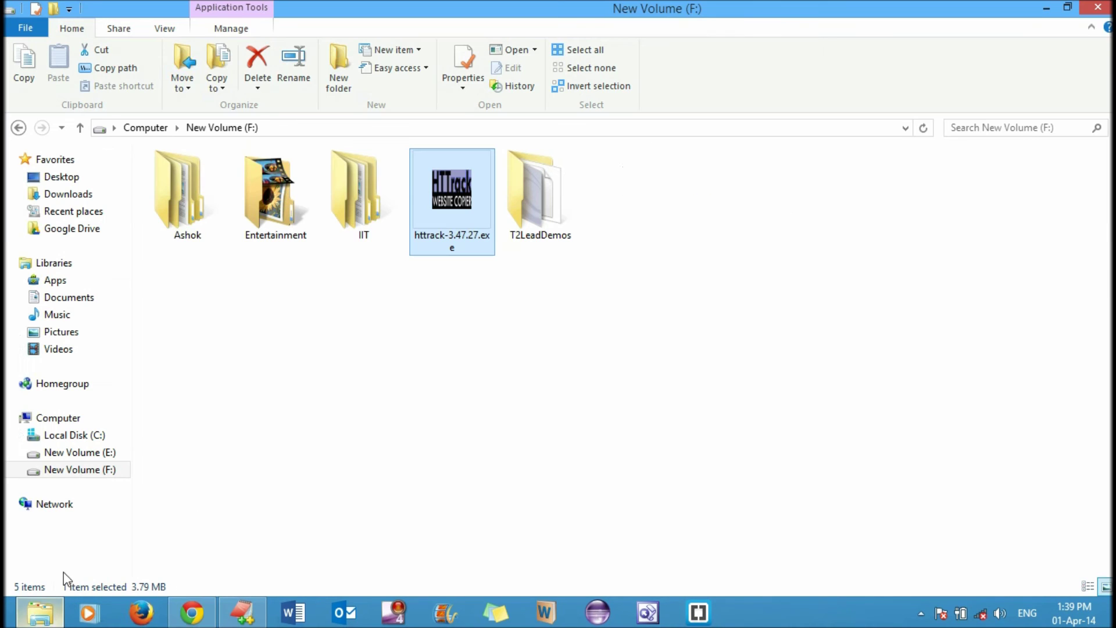
{"action": "double_click", "coordinate": [534, 215]}
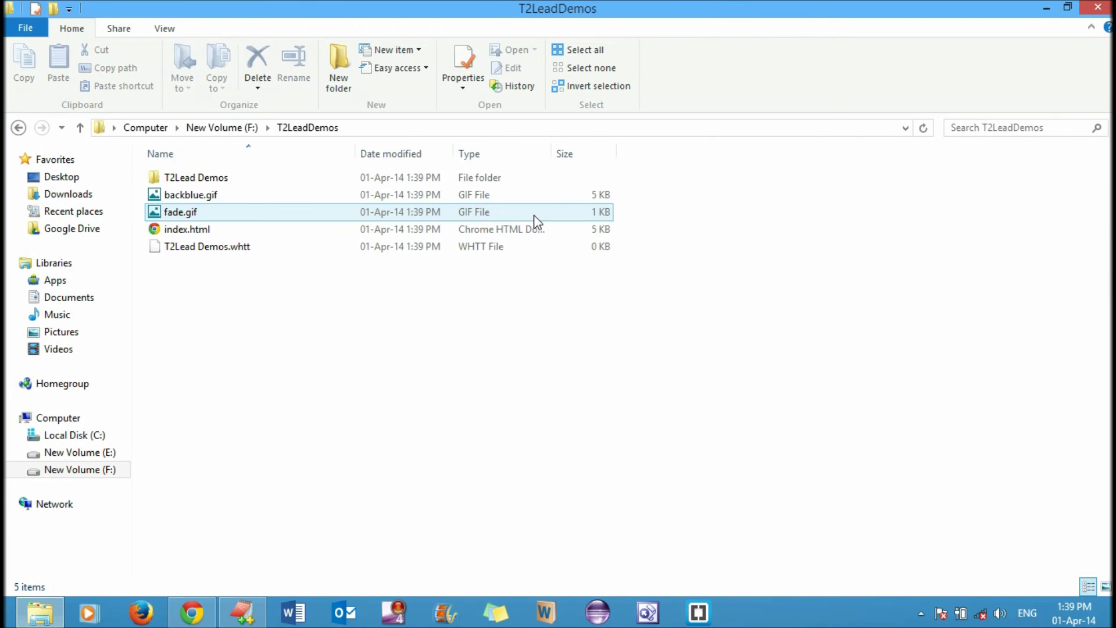
Disconnect Reliance Netconnect+ to go offline, then open the mirrored index.html in Chrome
{"action": "left_click", "coordinate": [981, 615]}
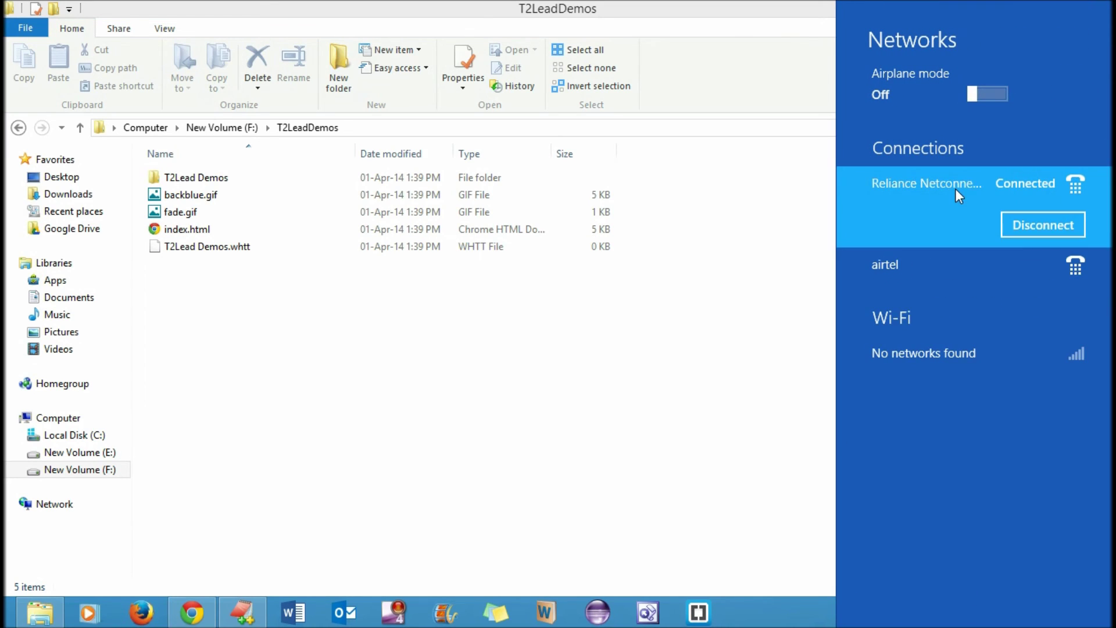
{"action": "left_click", "coordinate": [1009, 219]}
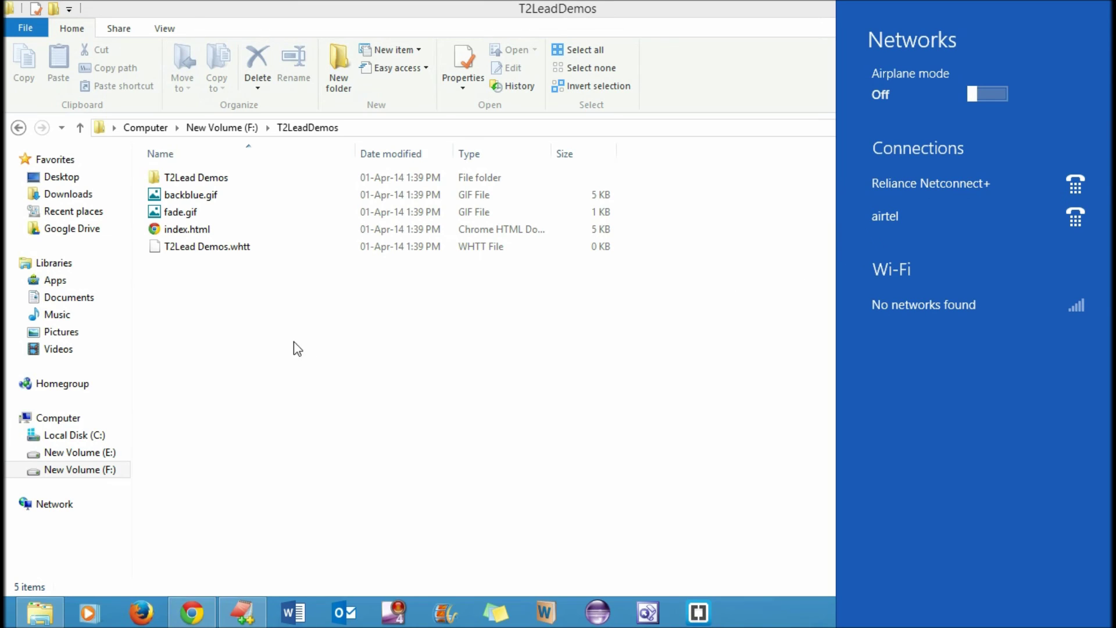
{"action": "left_click", "coordinate": [262, 305]}
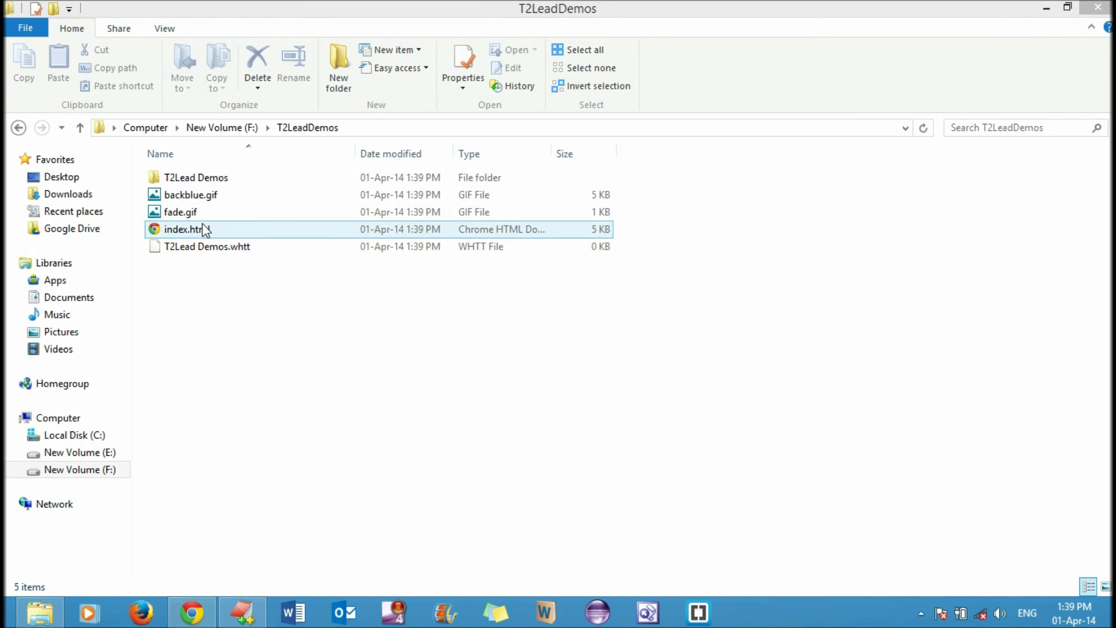
{"action": "double_click", "coordinate": [204, 228]}
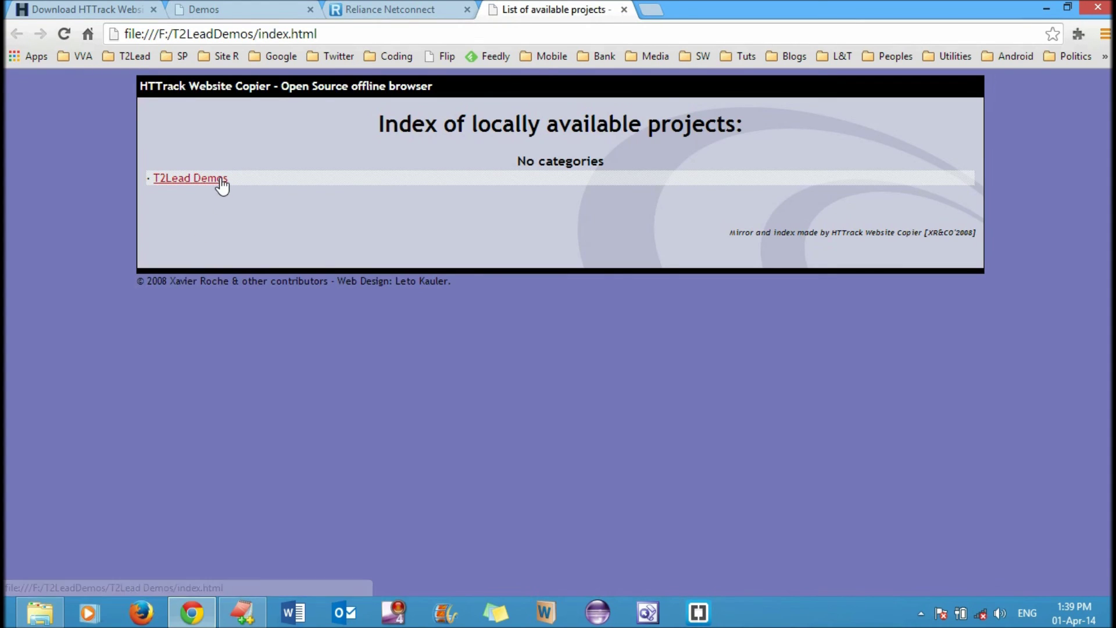
{"action": "left_click", "coordinate": [219, 179]}
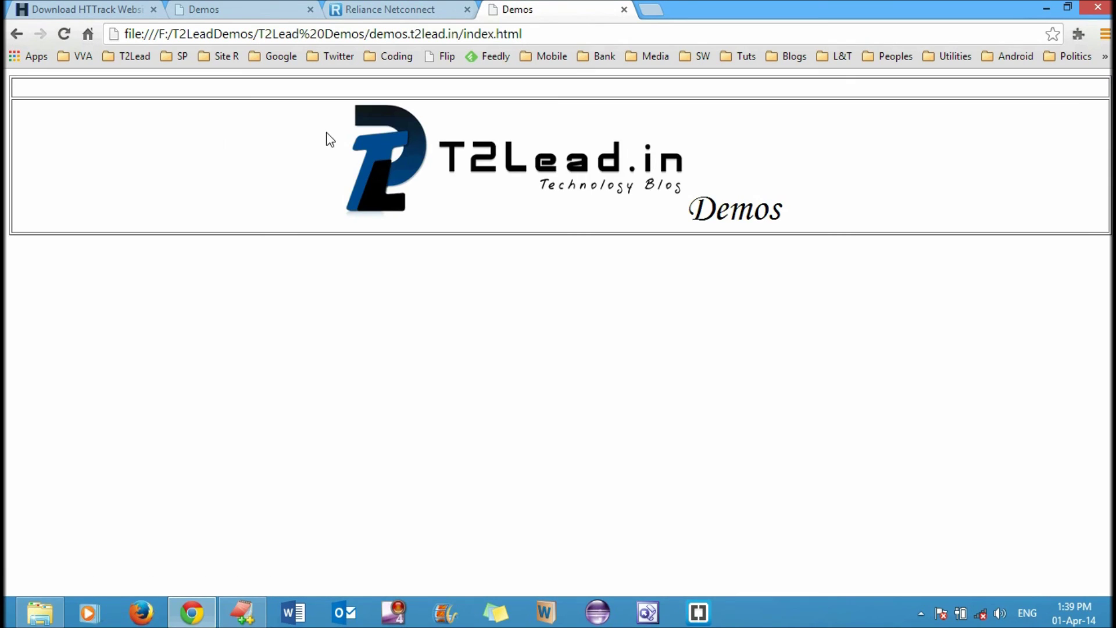
{"action": "left_click_drag", "start_coordinate": [337, 122], "coordinate": [811, 218]}
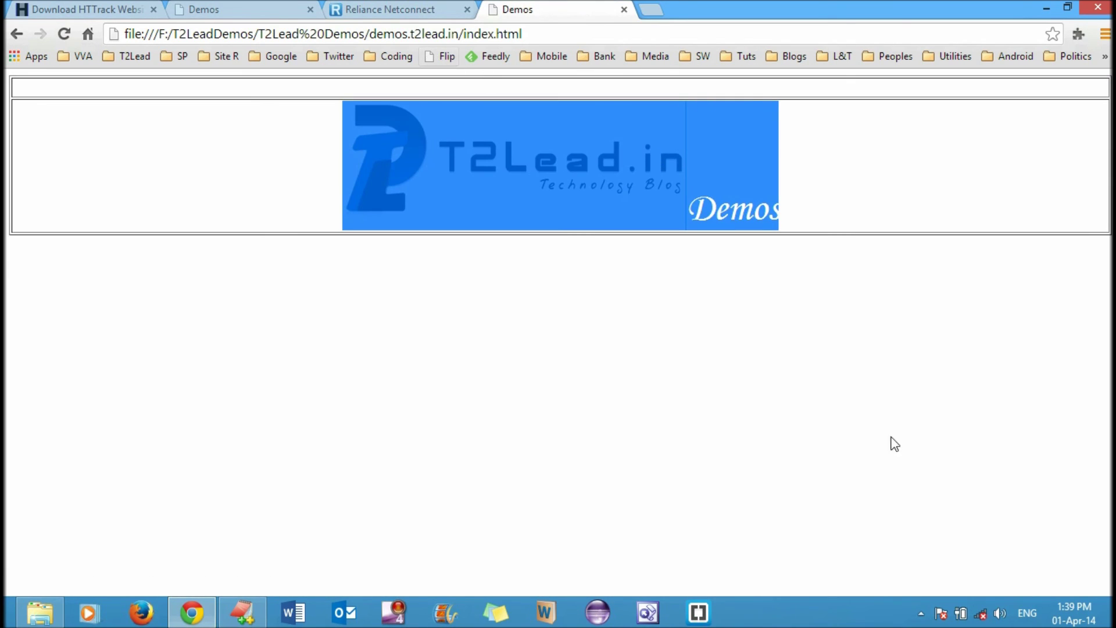
{"action": "left_click", "coordinate": [600, 278]}
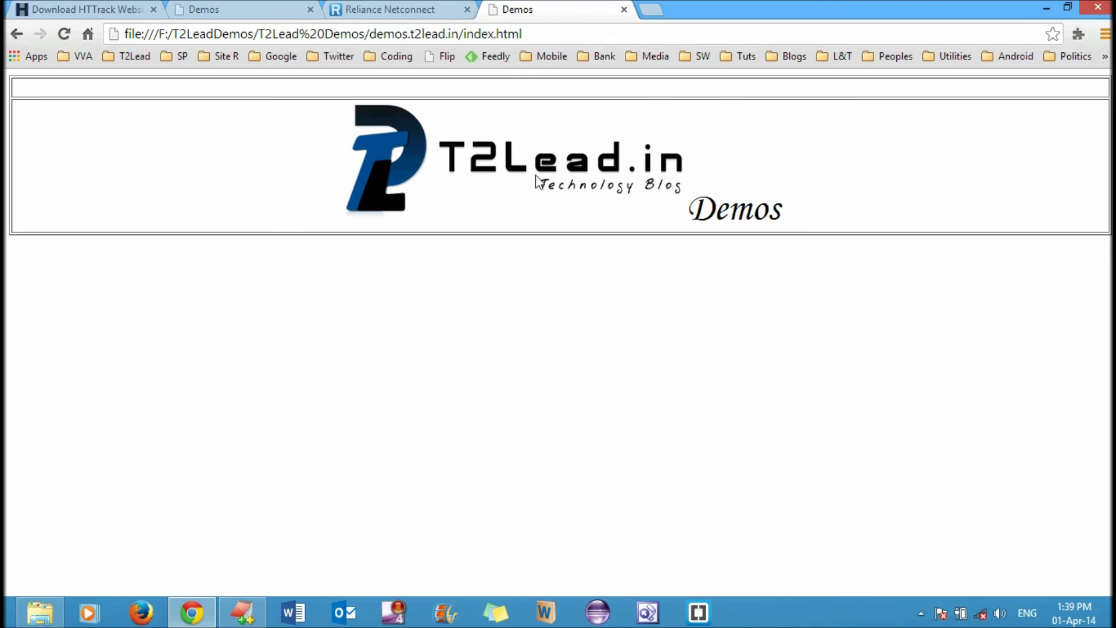
{"action": "left_click", "coordinate": [624, 9]}
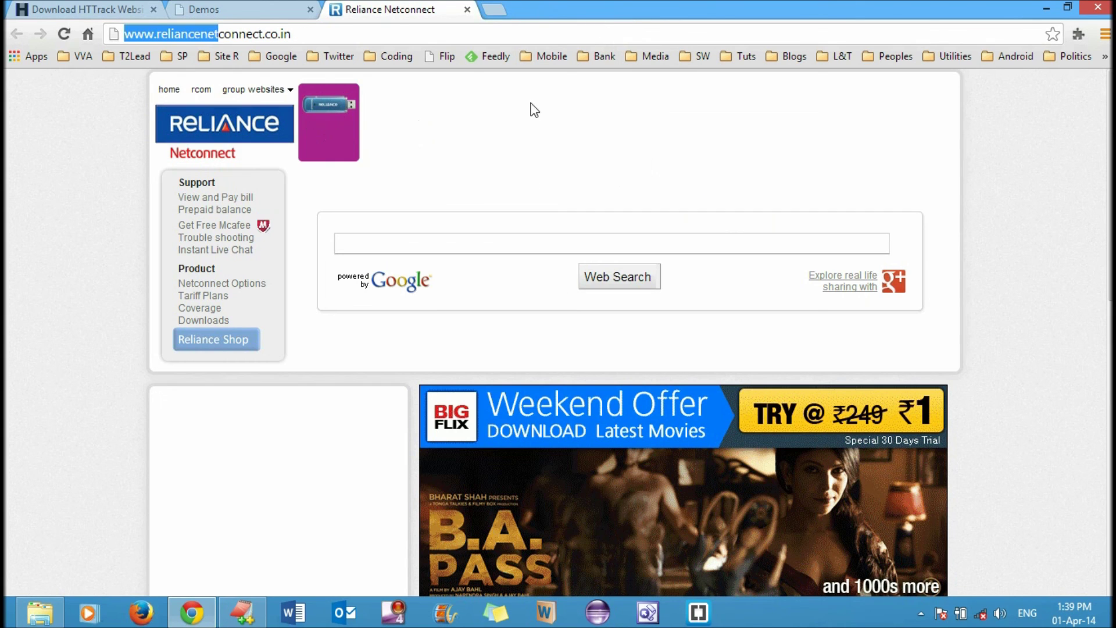
{"action": "key", "text": "alt+Tab"}
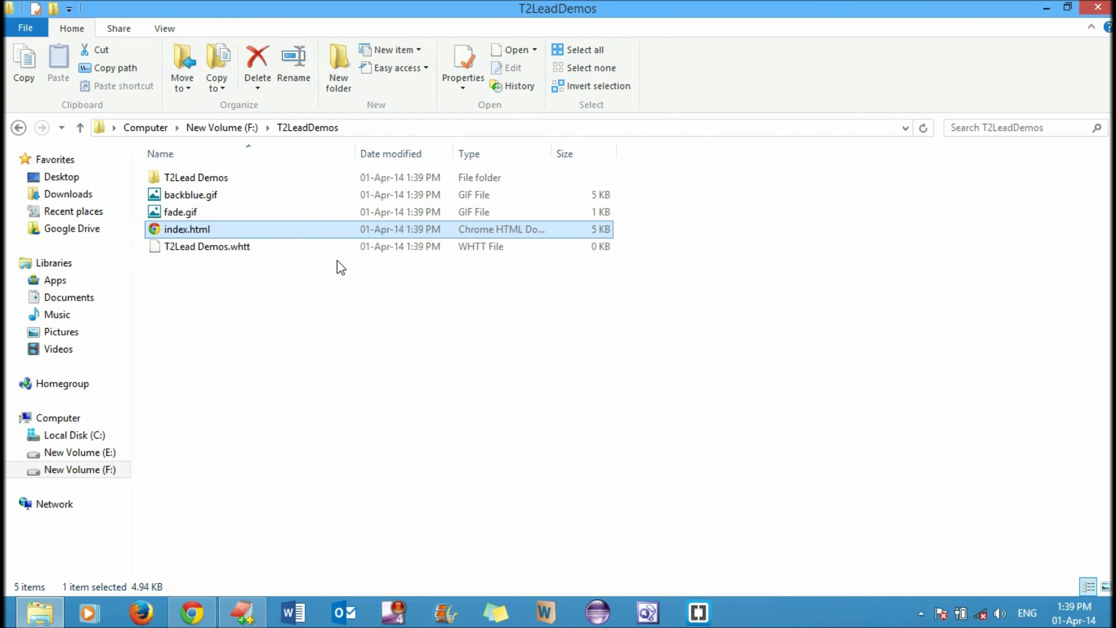
Open index.html from the T2Lead Demos subfolder to view the Demos site offline in Chrome
{"action": "left_click", "coordinate": [207, 181]}
{"action": "double_click", "coordinate": [207, 178]}
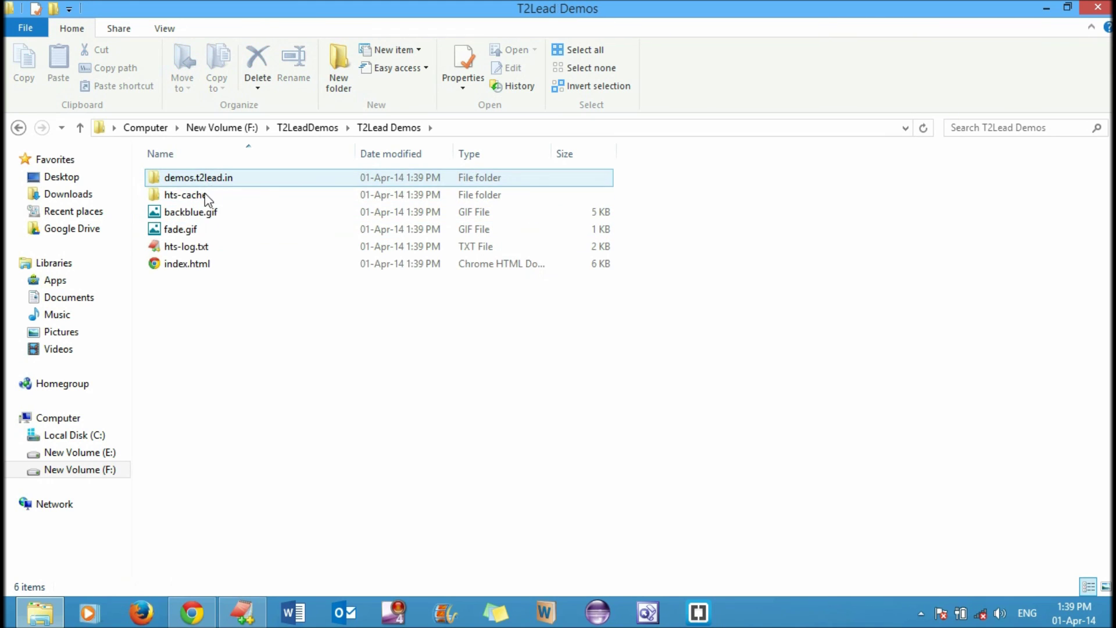
{"action": "double_click", "coordinate": [198, 268]}
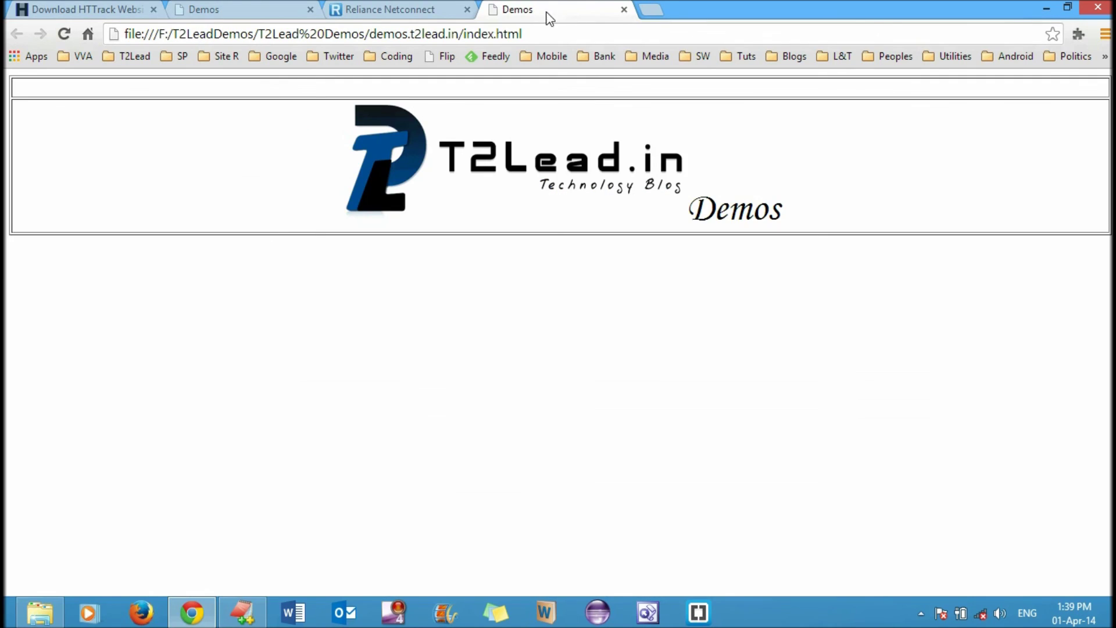